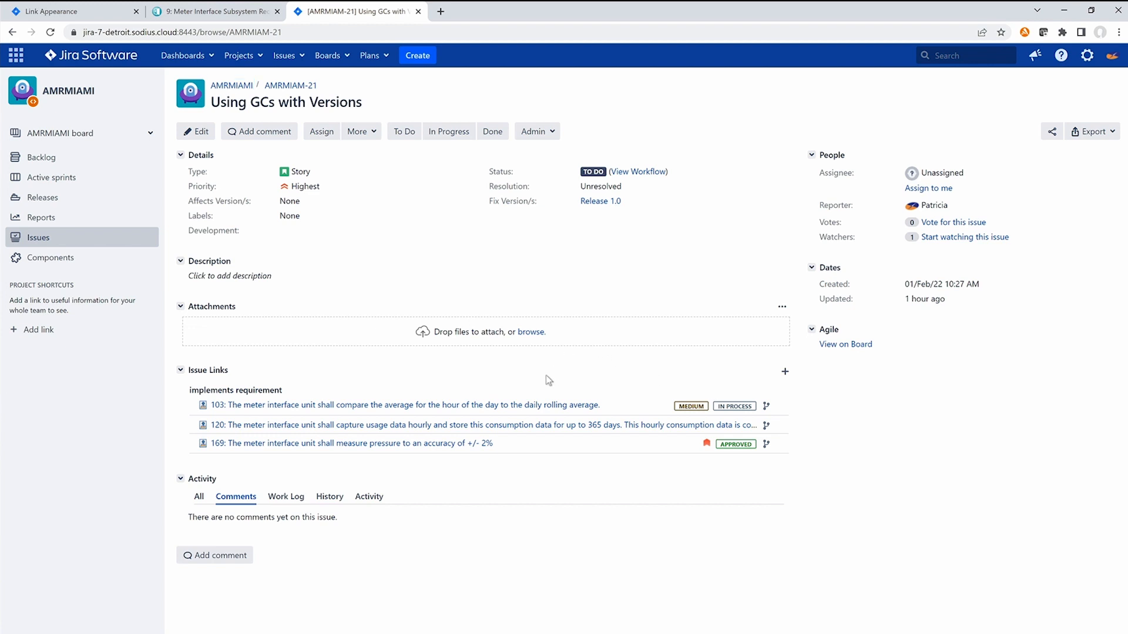
# Step: Bring requirement 169 from the Meter Interface Subsystem Requirements Specification in DOORS Next into Jira's Link Appearance preview area
pyautogui.moveTo(514, 407)
pyautogui.click(74, 19)
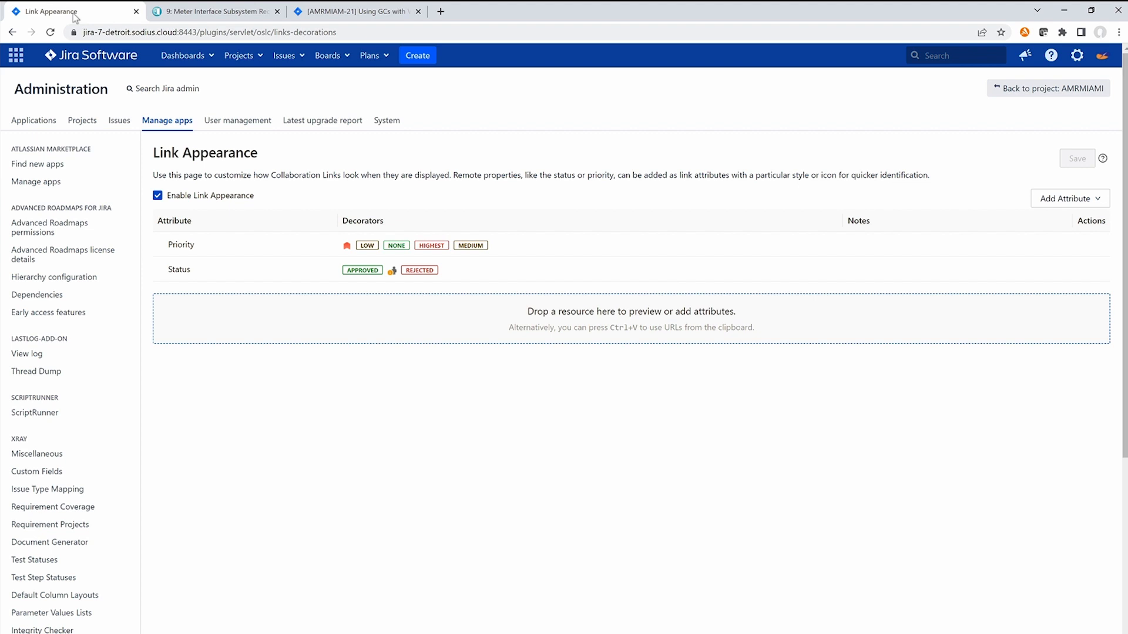
pyautogui.click(185, 12)
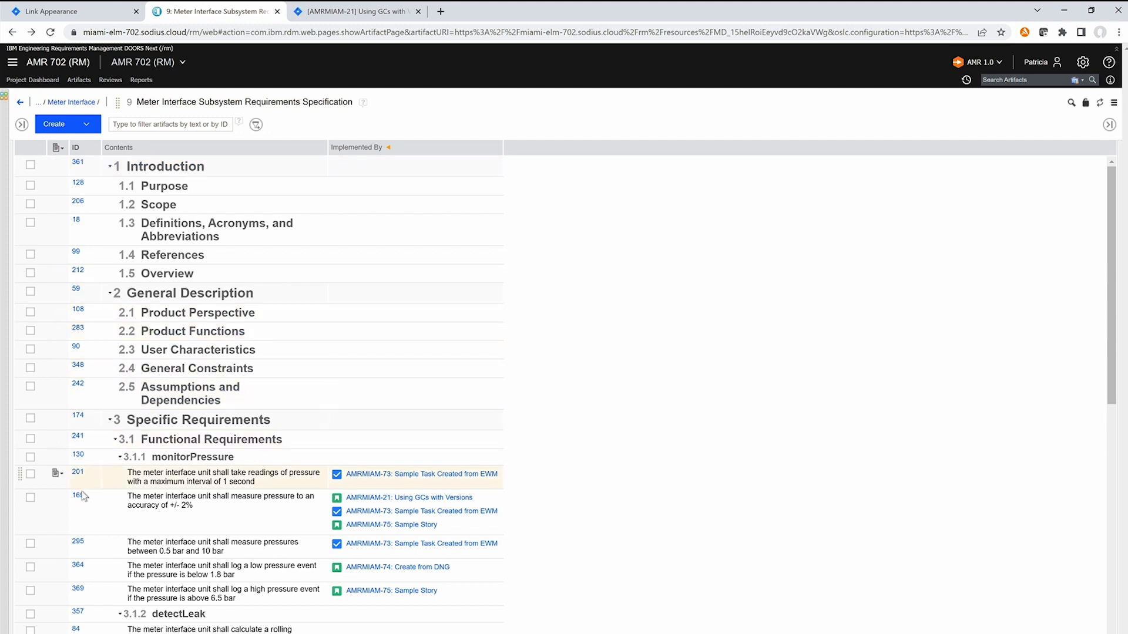
pyautogui.moveTo(79, 501); pyautogui.dragTo(301, 330)
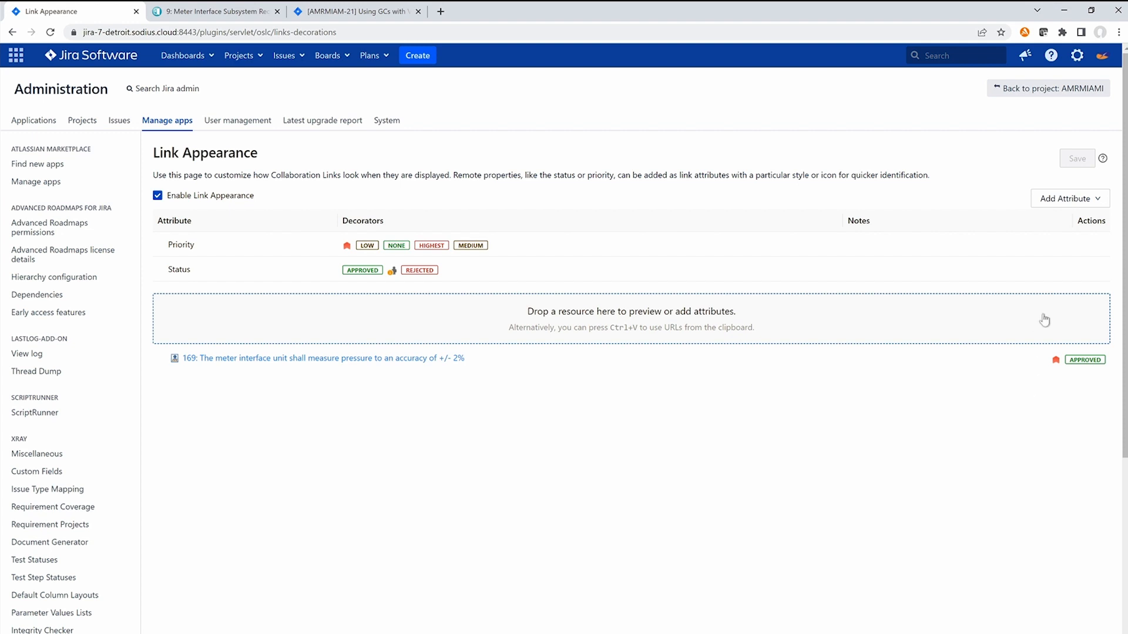
# Step: Create a Requirement Type link attribute with its default Functional, N/A and Non-Functional decorators
pyautogui.click(1075, 201)
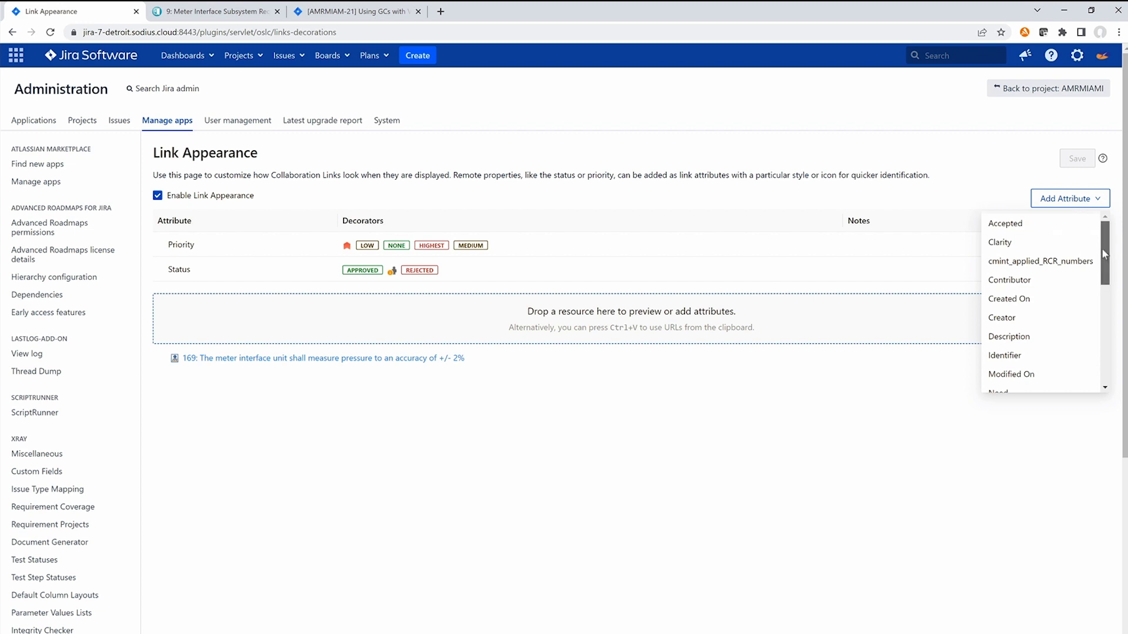
pyautogui.moveTo(1104, 254); pyautogui.dragTo(1086, 304)
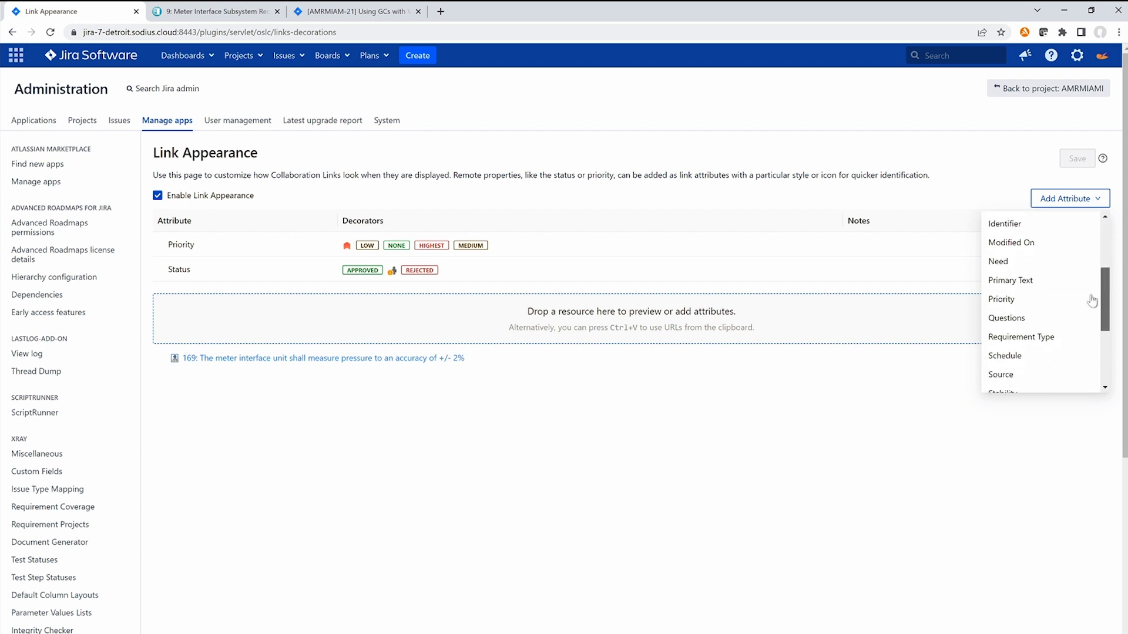
pyautogui.click(1032, 338)
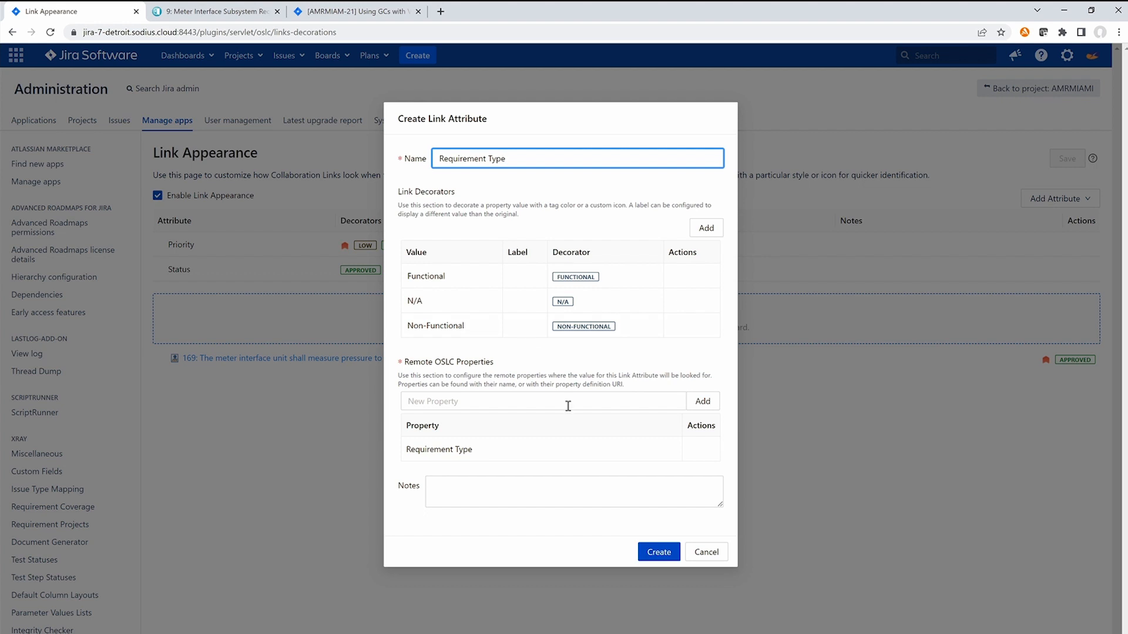
pyautogui.click(649, 554)
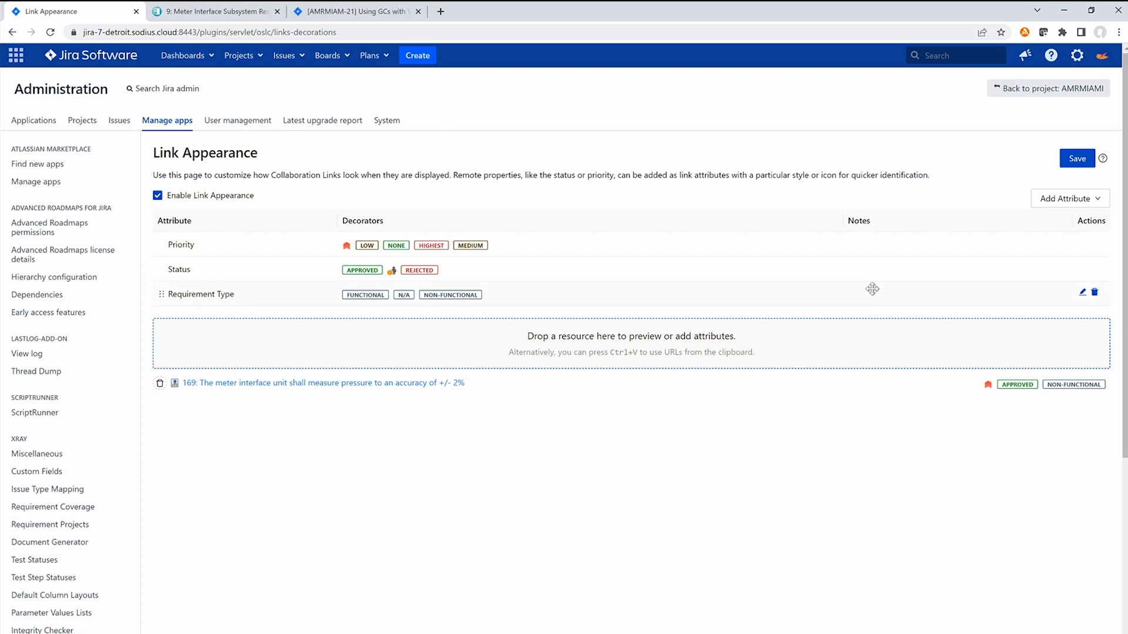
# Step: Update the Requirement Type attribute's Functional decorator to a green tag (RGB 84, 135, 74) labelled F
pyautogui.click(1081, 293)
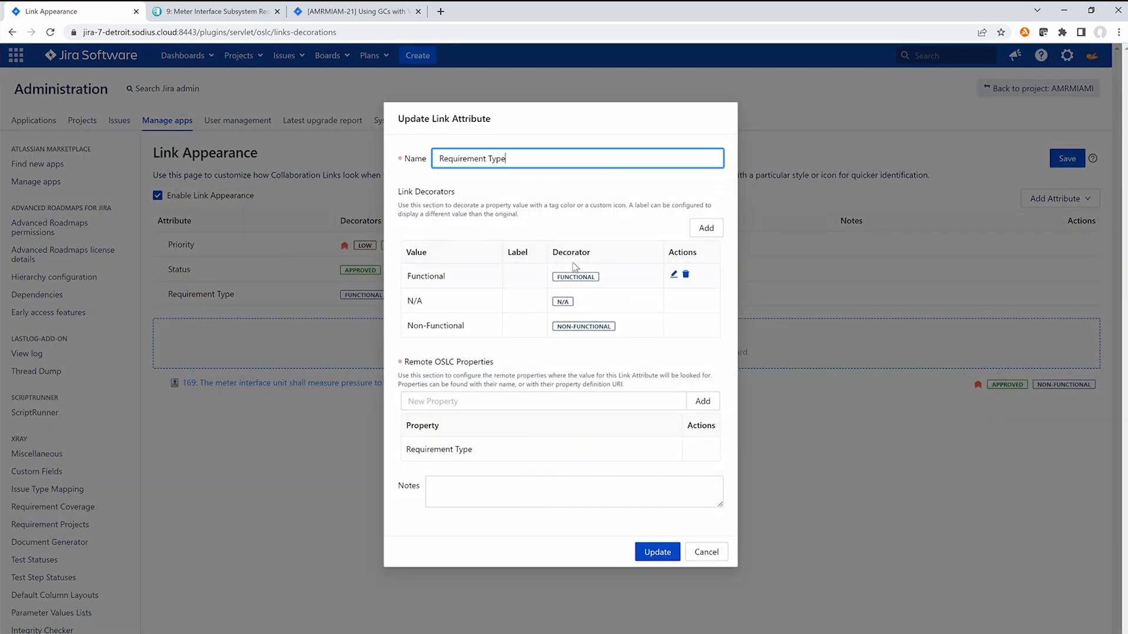
pyautogui.click(675, 275)
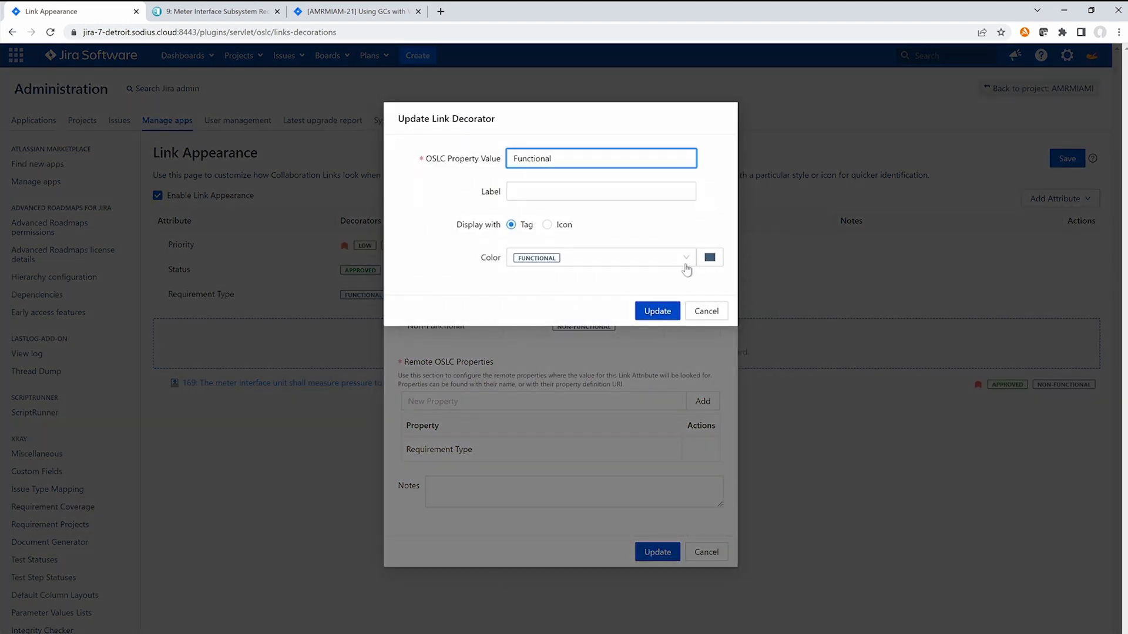
pyautogui.click(709, 258)
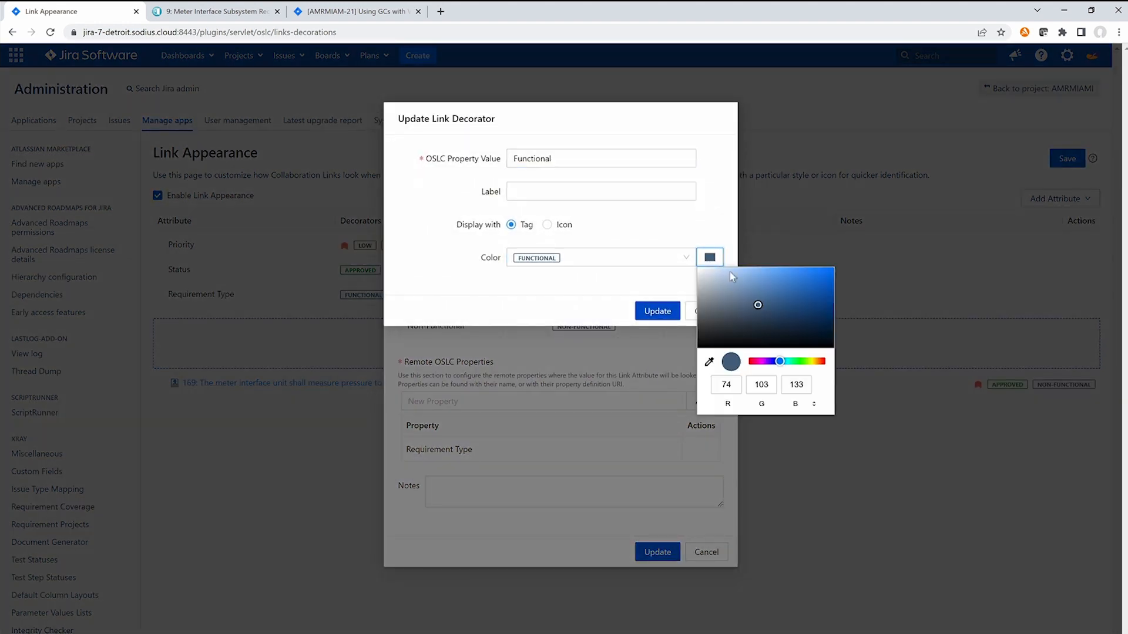
pyautogui.click(802, 362)
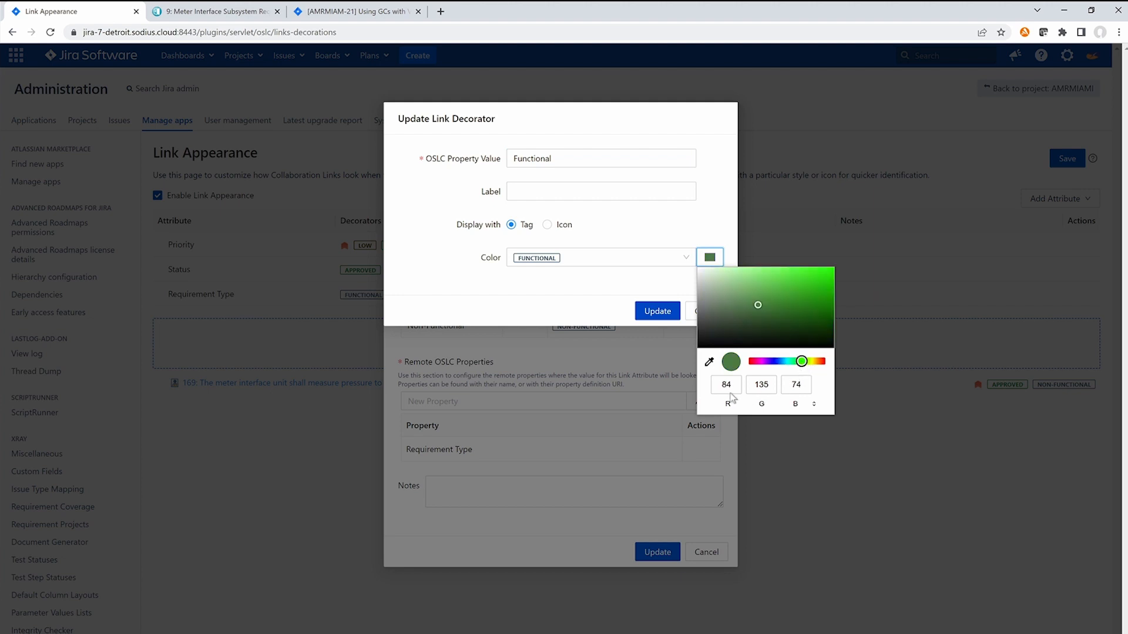
pyautogui.click(624, 312)
pyautogui.click(522, 192)
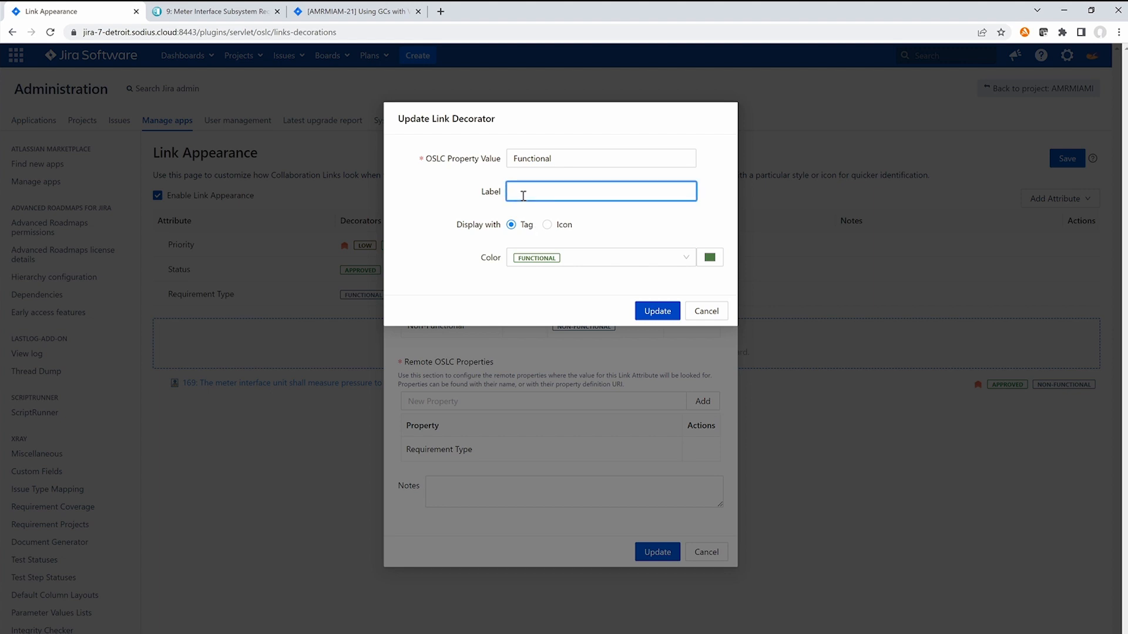
pyautogui.write('F')
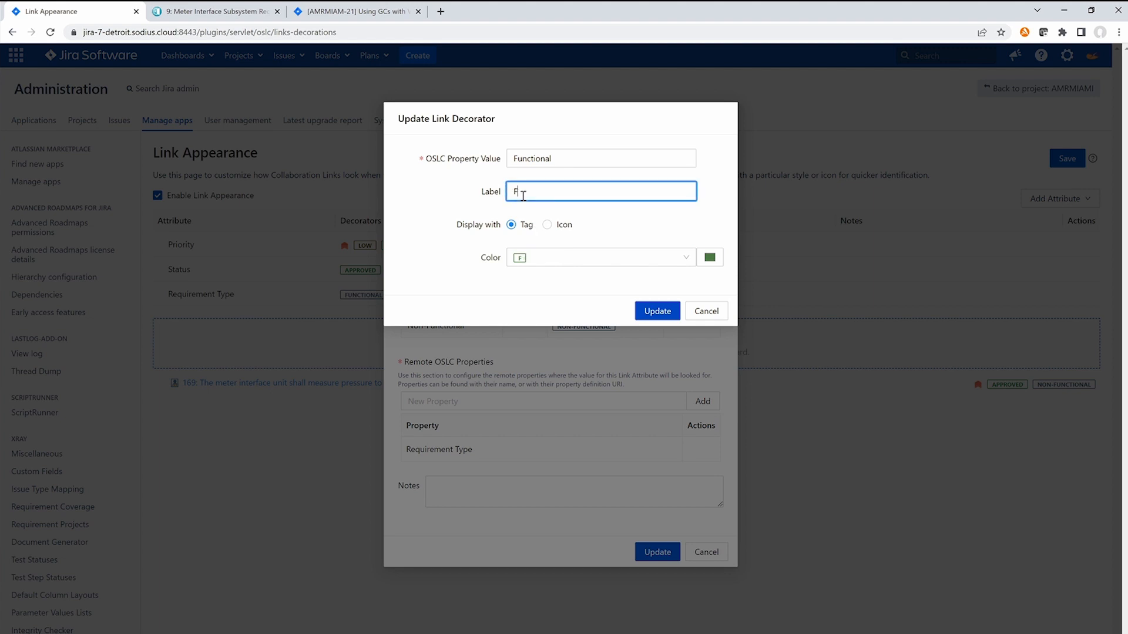
pyautogui.click(653, 312)
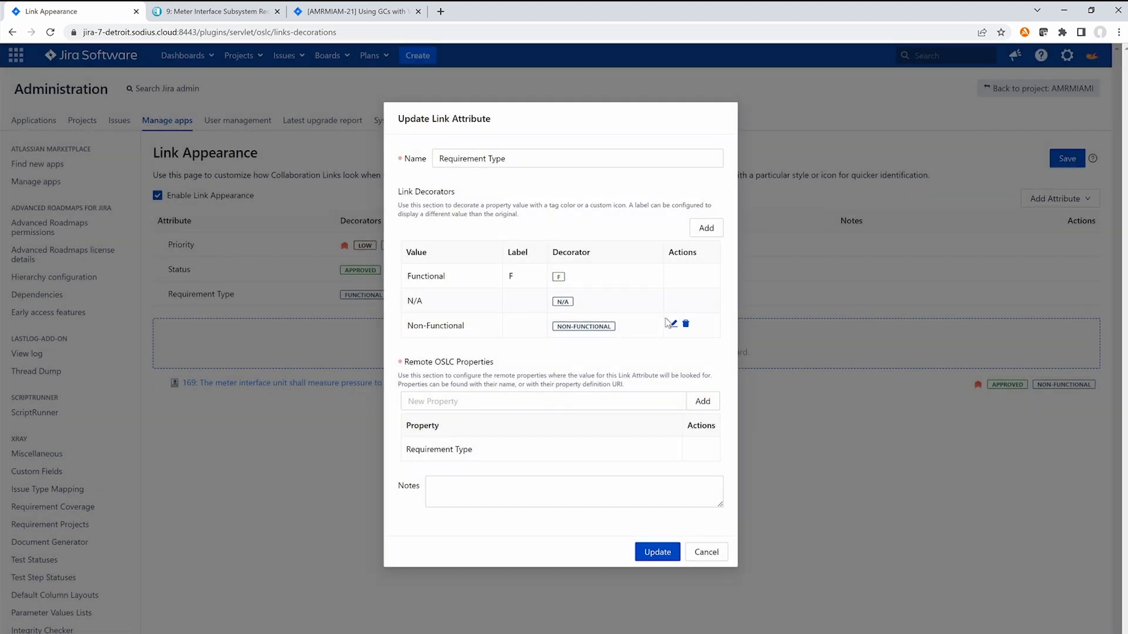
# Step: Display the Non-Functional decorator as an icon using the suggested pngfind.com performance-analytics URL, and update the Requirement Type attribute
pyautogui.click(674, 324)
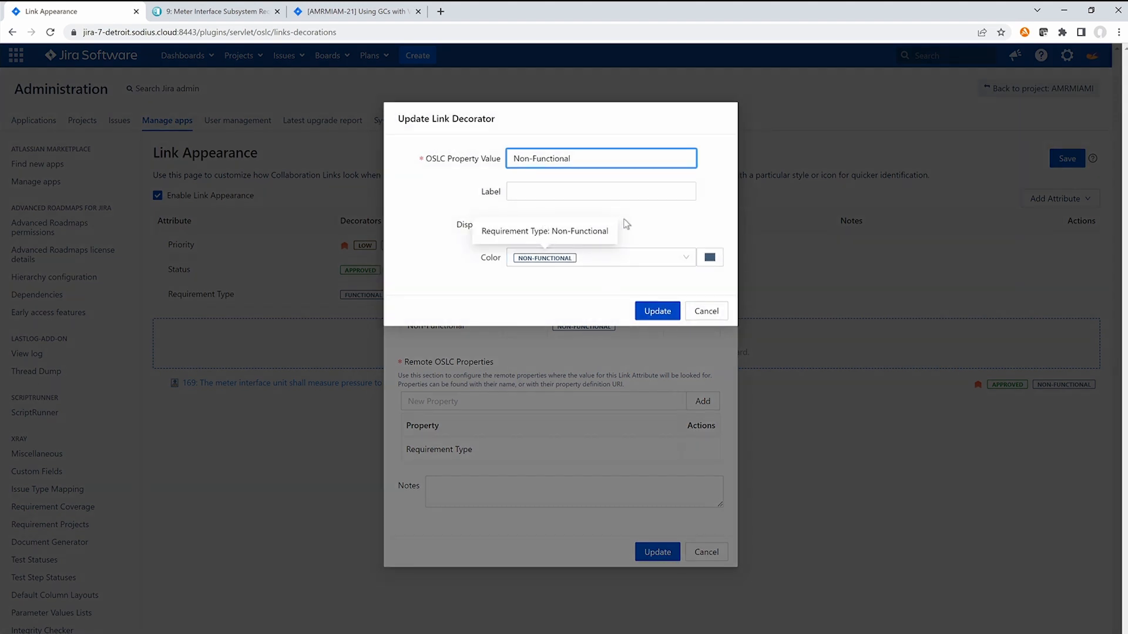
pyautogui.click(547, 227)
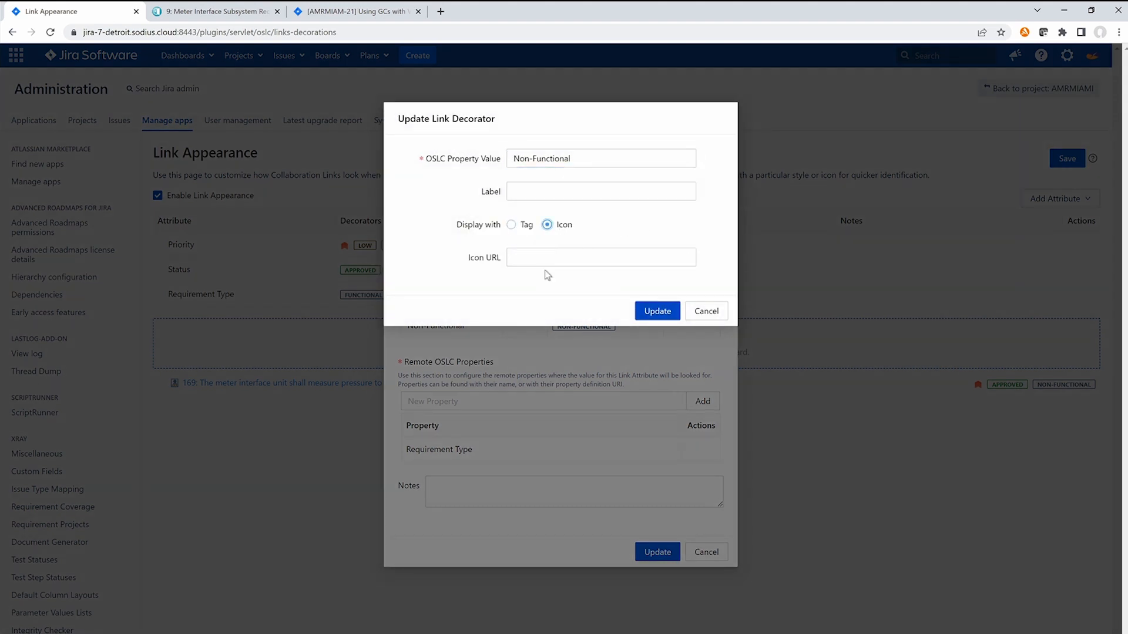
pyautogui.click(538, 257)
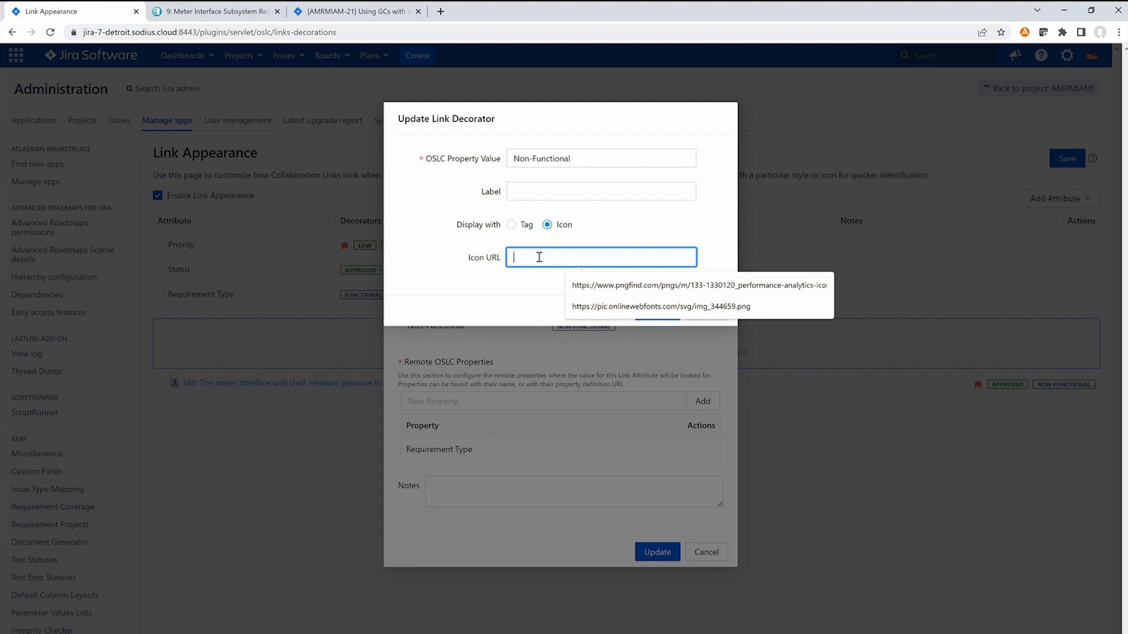
pyautogui.press('Down')
pyautogui.press('Return')
pyautogui.click(651, 316)
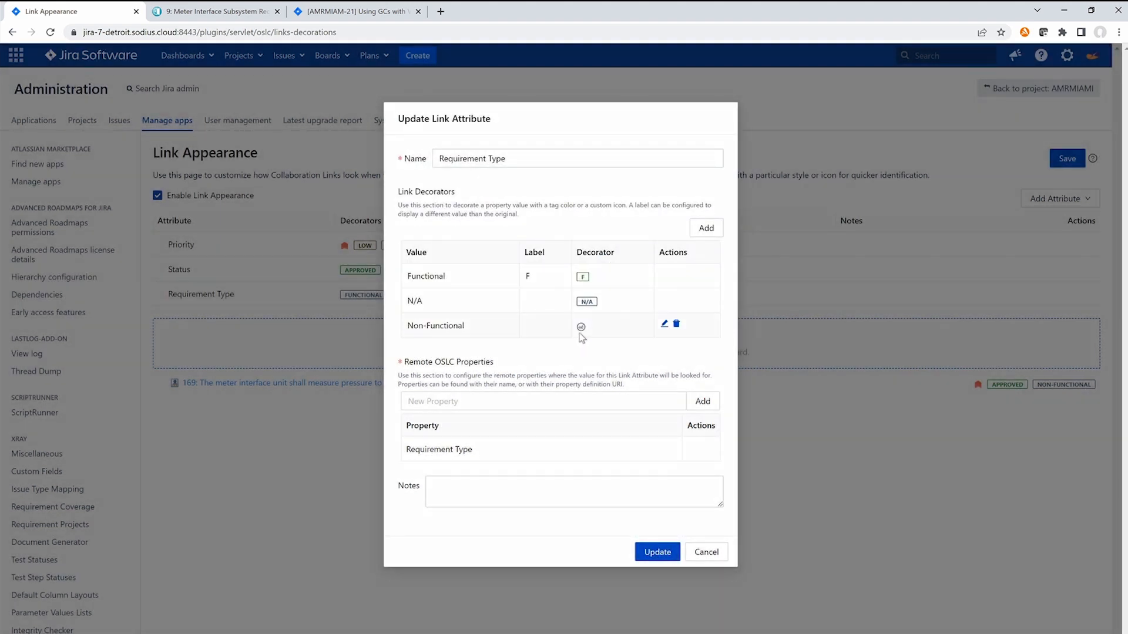
pyautogui.click(651, 552)
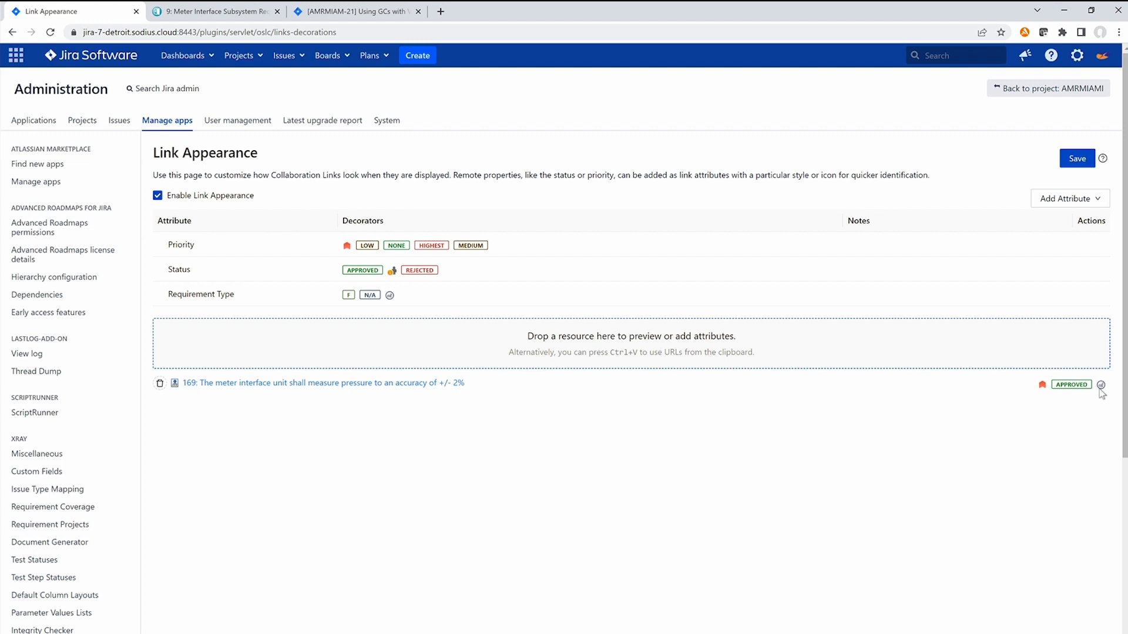
# Step: Bring requirement 295 from the DOORS Next specification into Jira's Link Appearance preview area and check its decorators
pyautogui.moveTo(1102, 387)
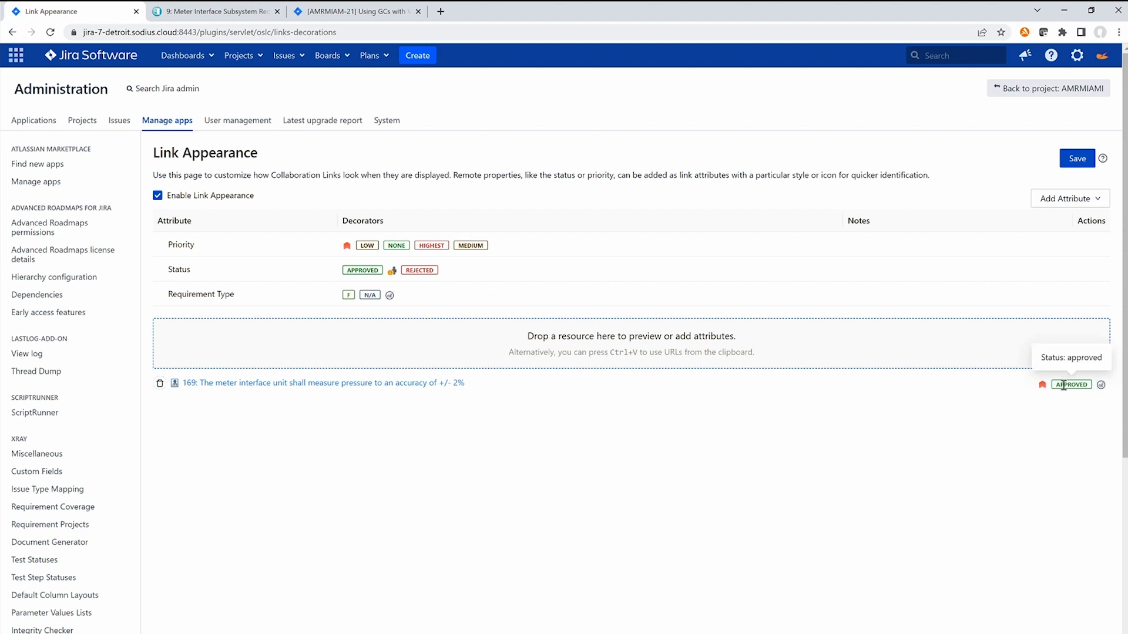
pyautogui.moveTo(1044, 389)
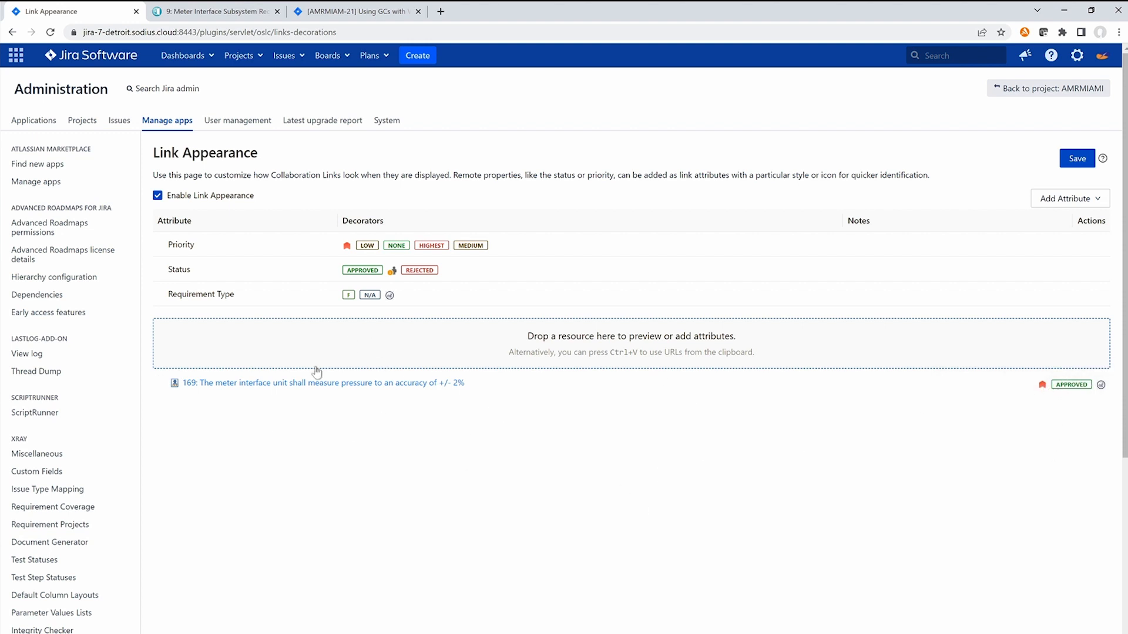
pyautogui.click(206, 13)
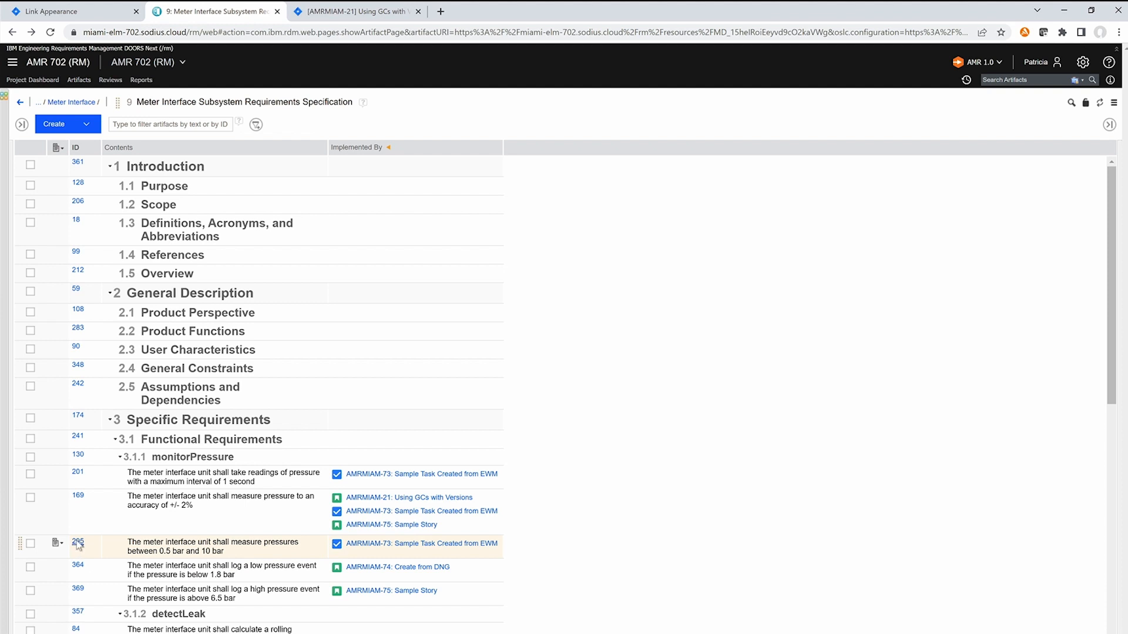
pyautogui.moveTo(78, 543); pyautogui.dragTo(273, 330)
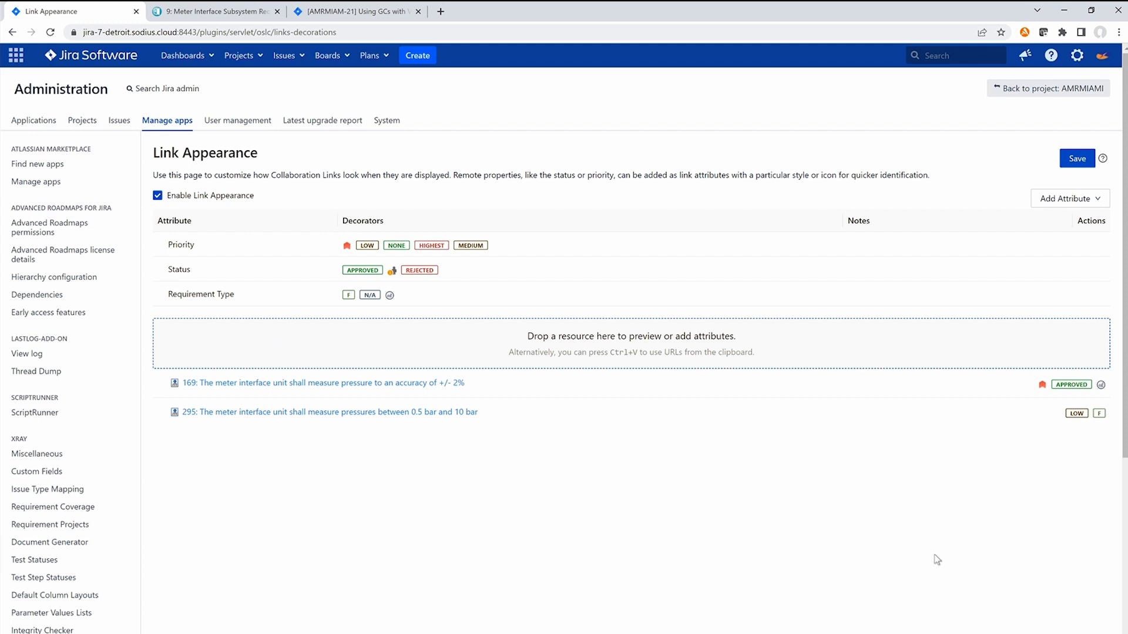
pyautogui.moveTo(1099, 413)
# Step: Create a Created On link attribute using the Created On remote property, without any link decorators
pyautogui.click(1098, 200)
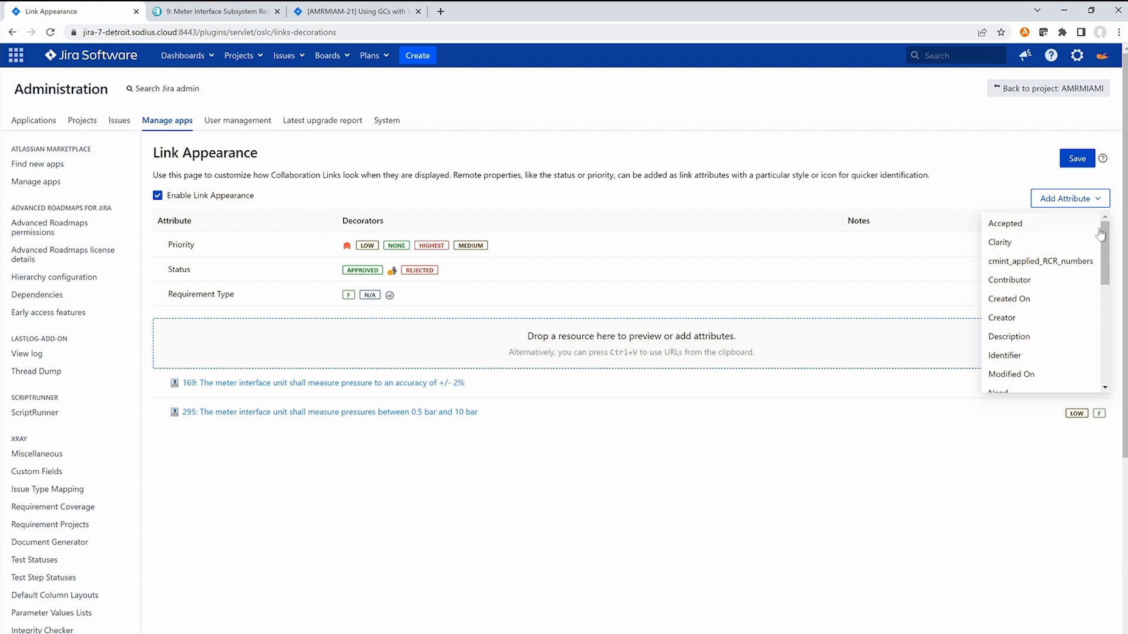
pyautogui.moveTo(1106, 236); pyautogui.dragTo(1098, 250)
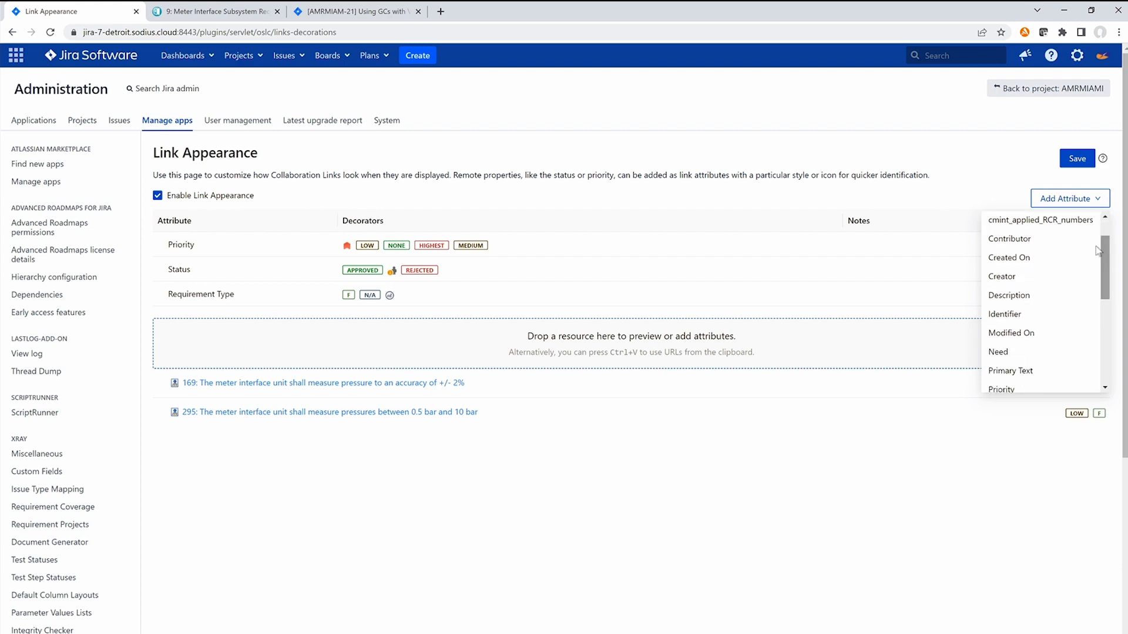
pyautogui.click(1043, 257)
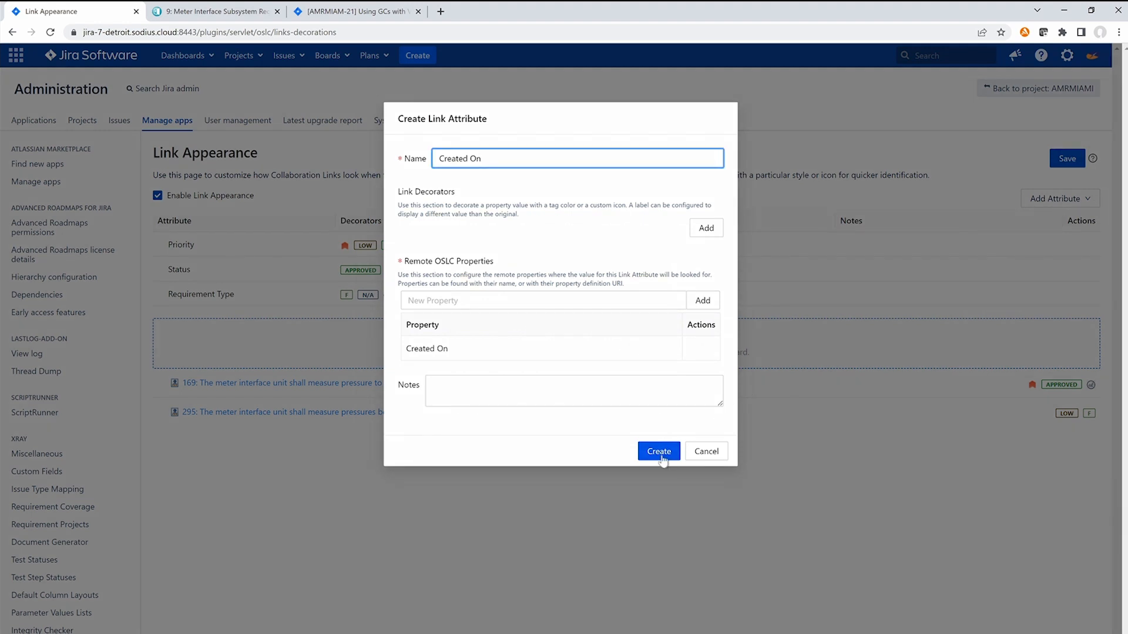
pyautogui.click(663, 459)
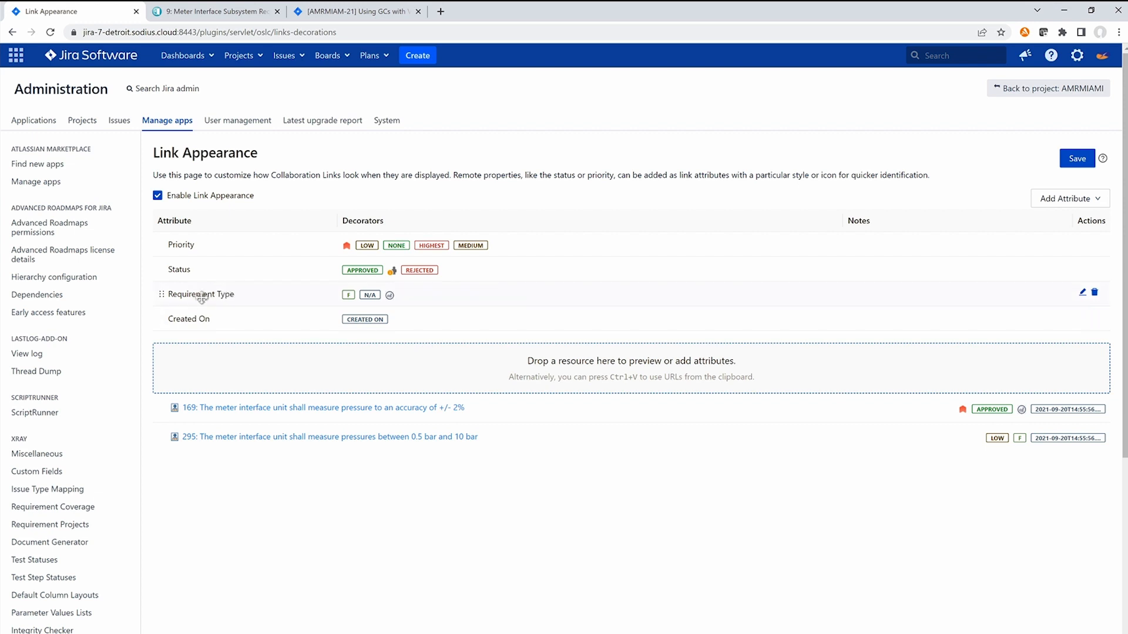
# Step: Move the Requirement Type attribute above Priority and save the link appearance configuration
pyautogui.moveTo(158, 294); pyautogui.dragTo(161, 242)
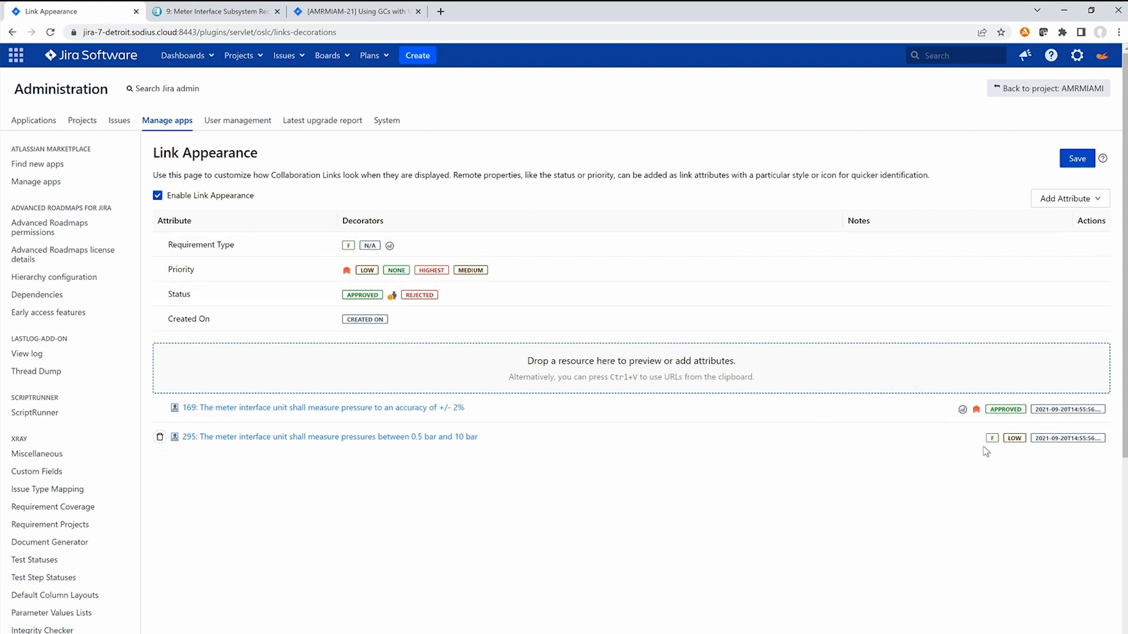
pyautogui.click(1080, 156)
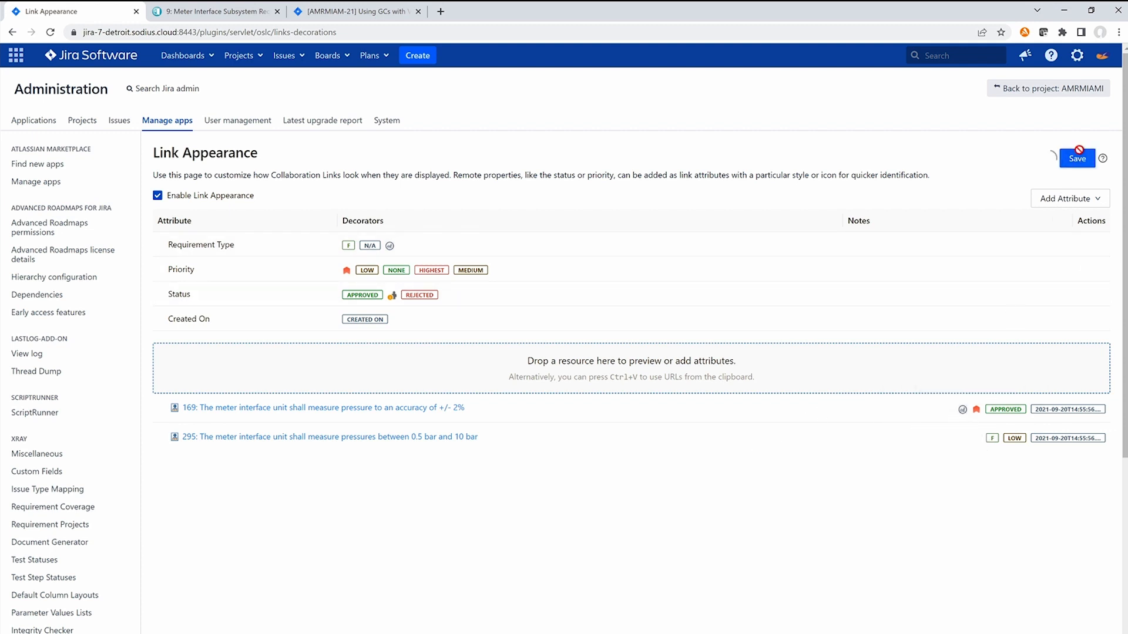
# Step: Reload issue AMRMIAM-21 to examine the attributes shown on its requirement links, and return to the Link Appearance page
pyautogui.click(344, 11)
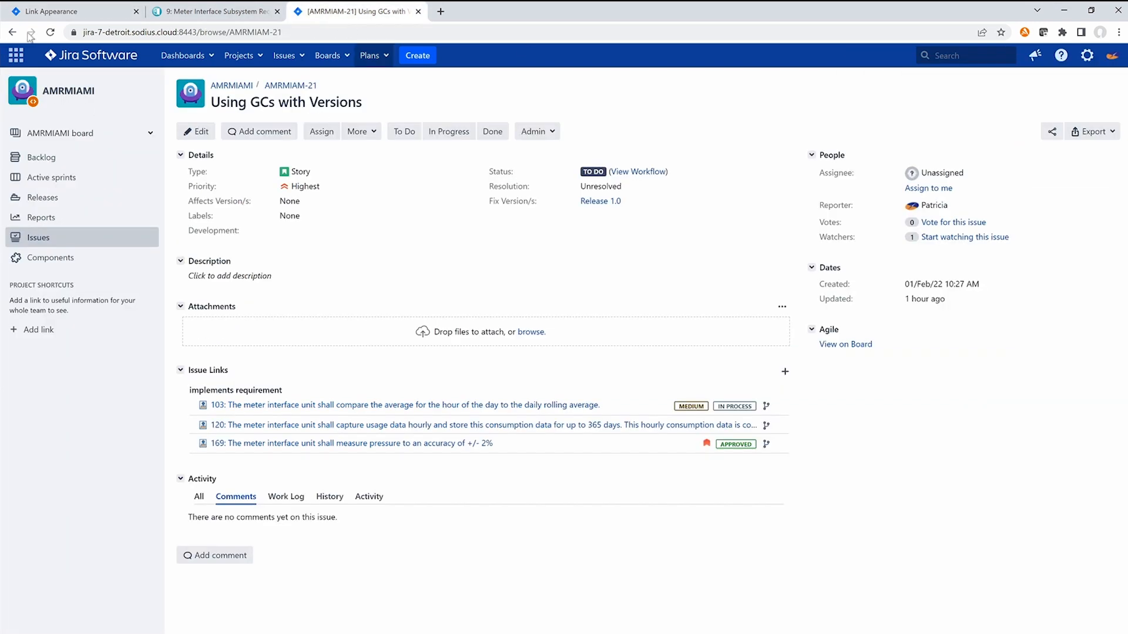
pyautogui.click(51, 34)
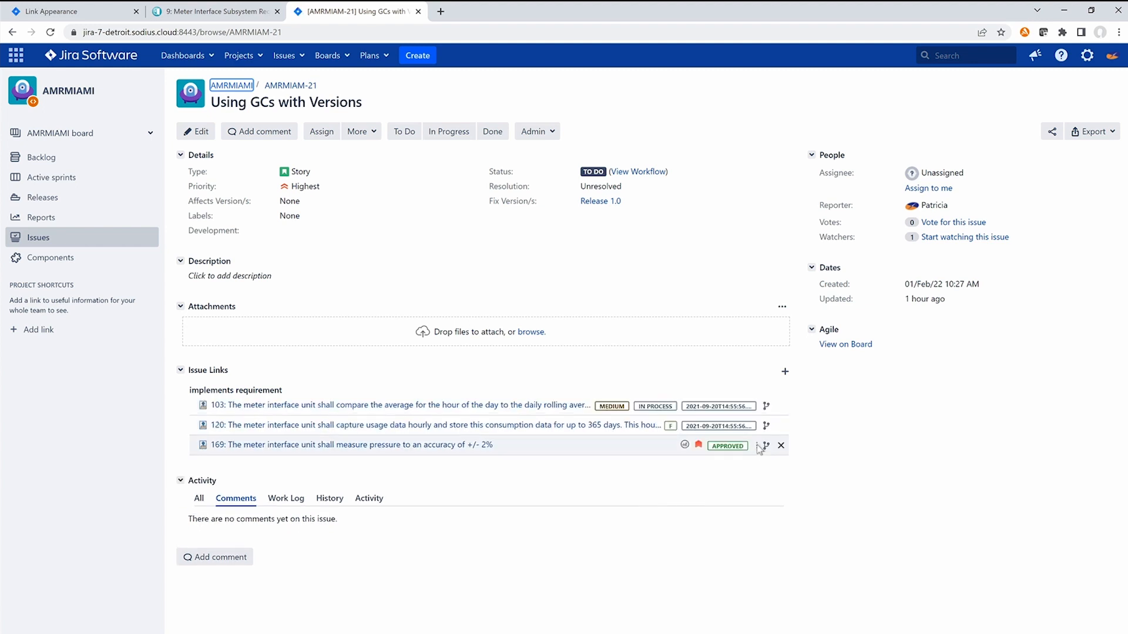
pyautogui.moveTo(758, 448)
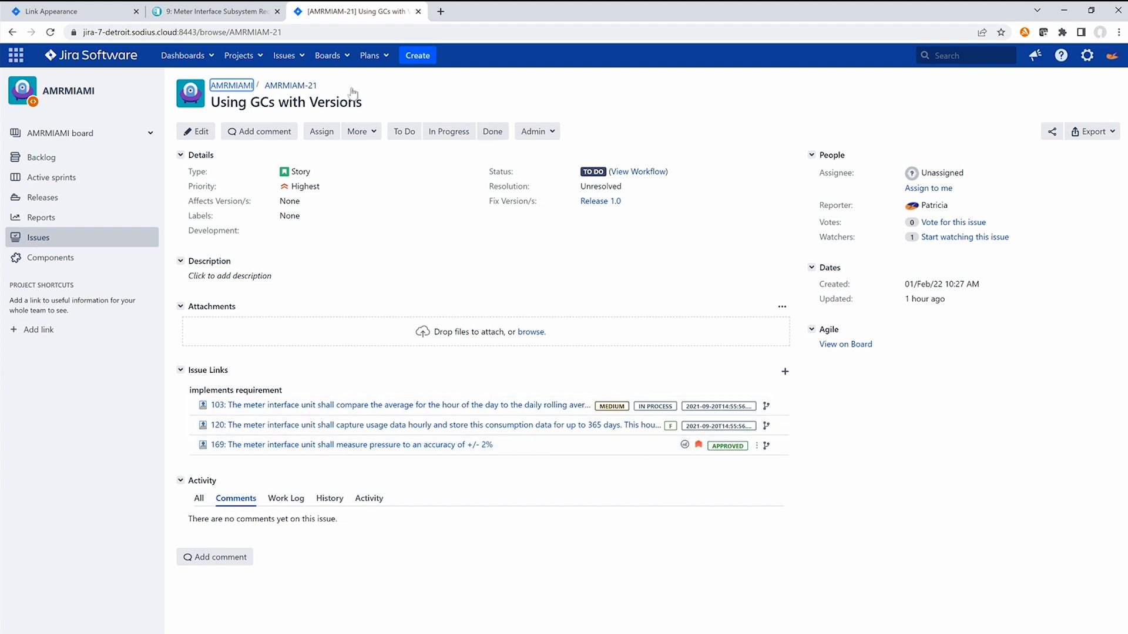
pyautogui.click(77, 15)
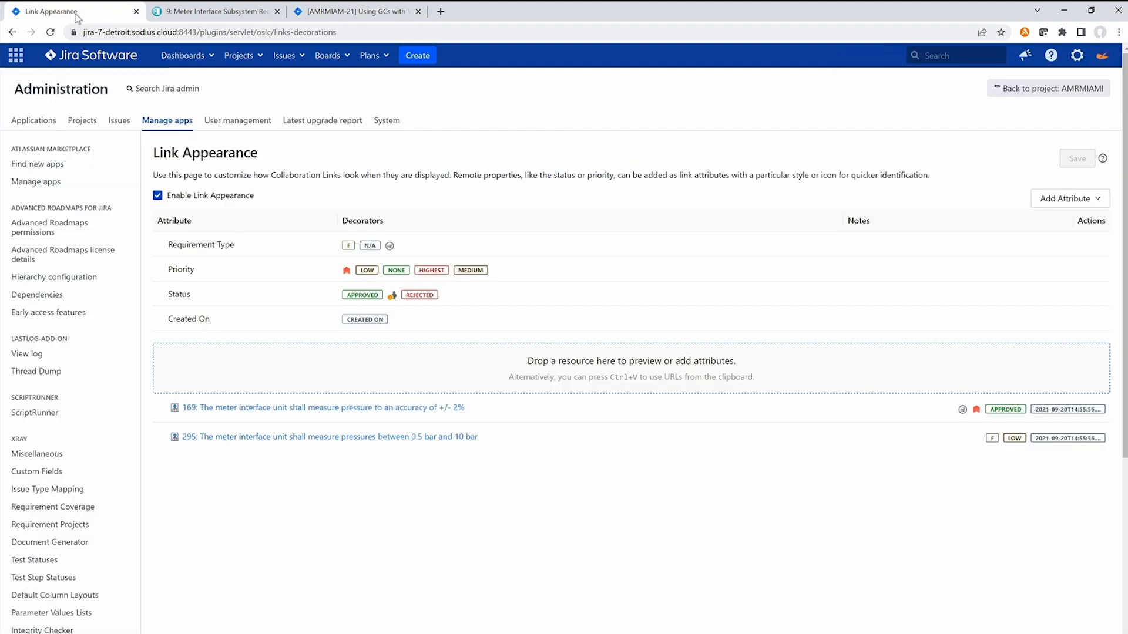